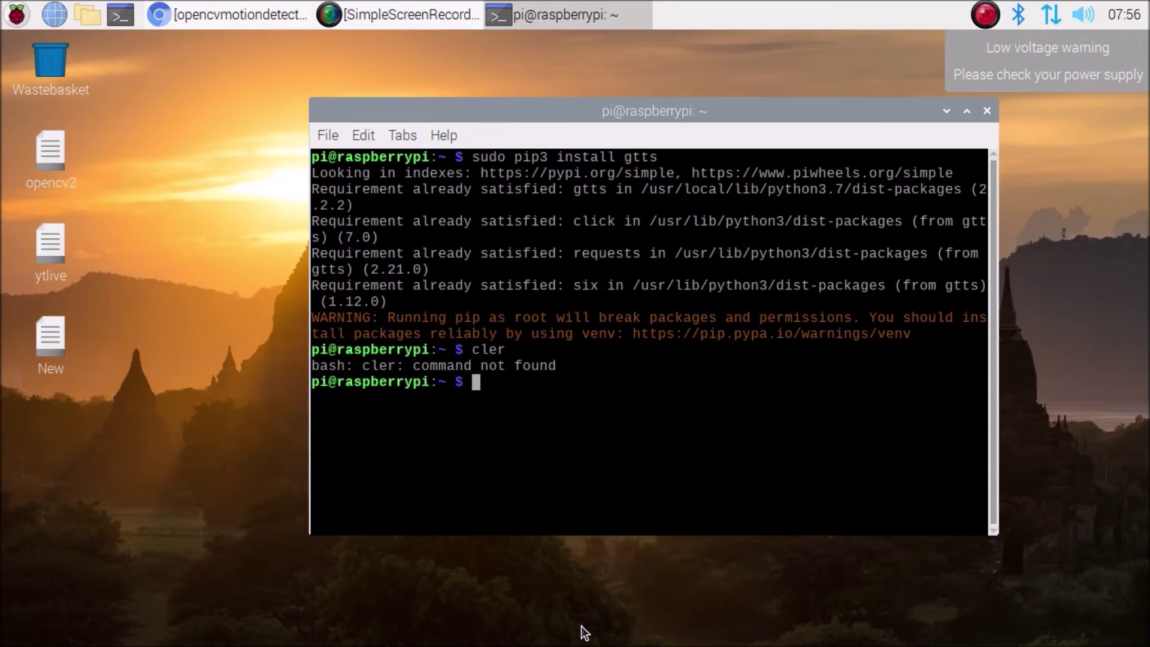
Run clear to wipe the terminal once the gtts pip3 install reports it is already present.
{"action": "key", "text": "Return"}
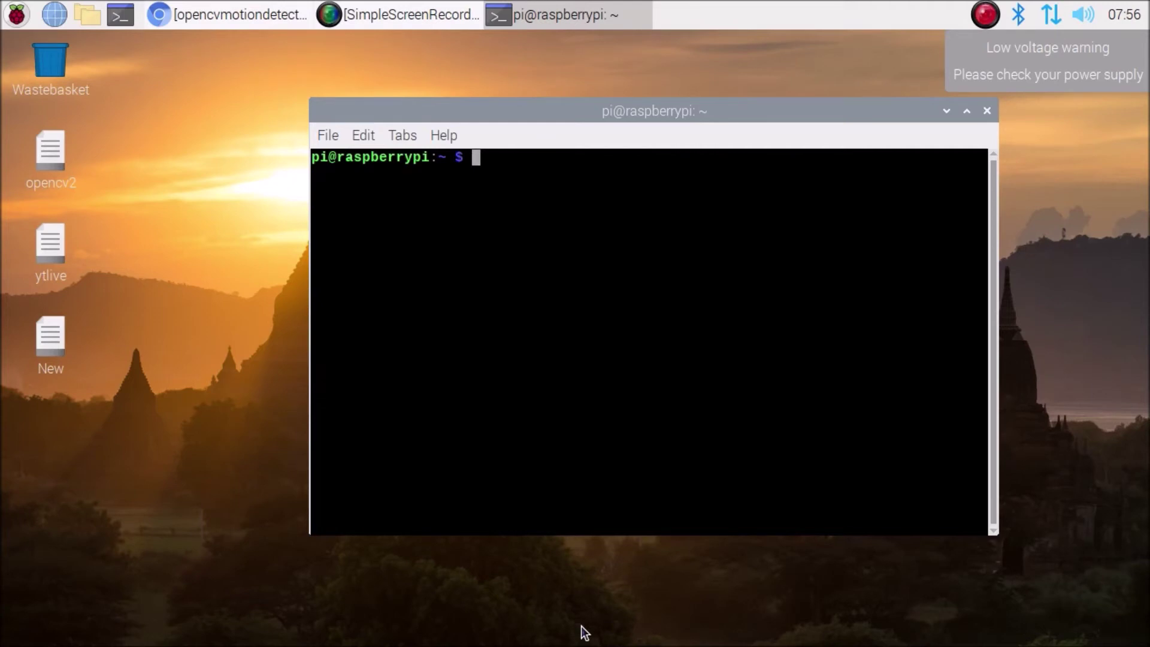
Install mpg321 with sudo apt (already newest version), then clear the terminal.
{"action": "type", "text": "sudo apt install mpg321"}
{"action": "key", "text": "Return"}
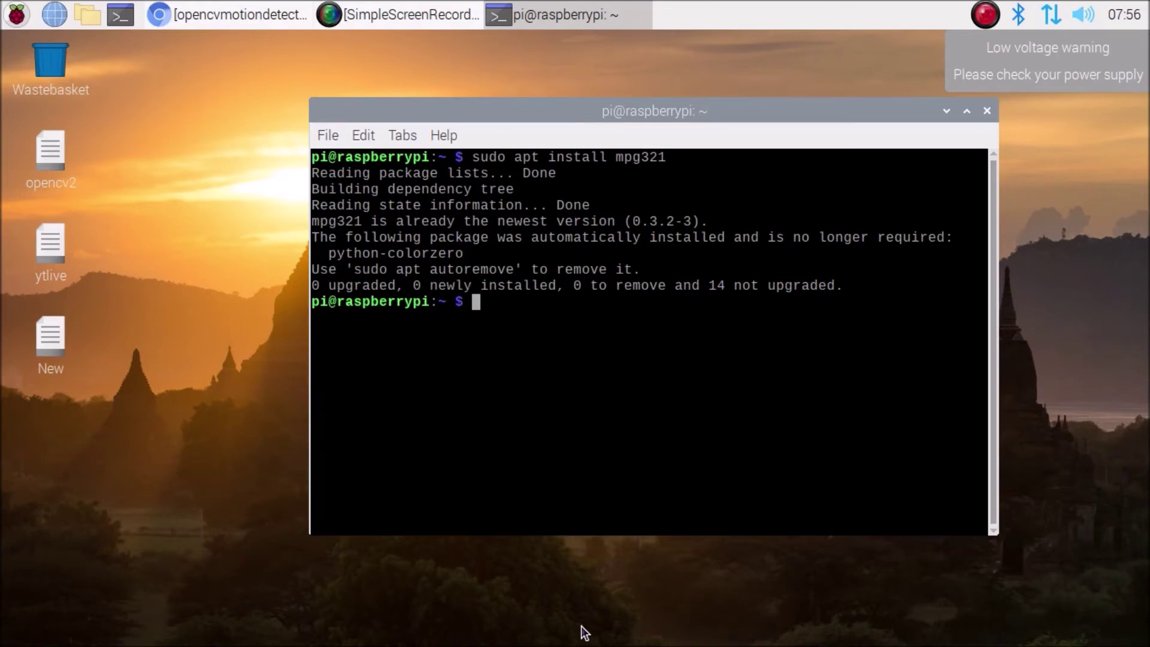
{"action": "type", "text": "cleer"}
{"action": "key", "text": "BackSpace"}
{"action": "key", "text": "BackSpace"}
{"action": "type", "text": "ar"}
{"action": "key", "text": "Return"}
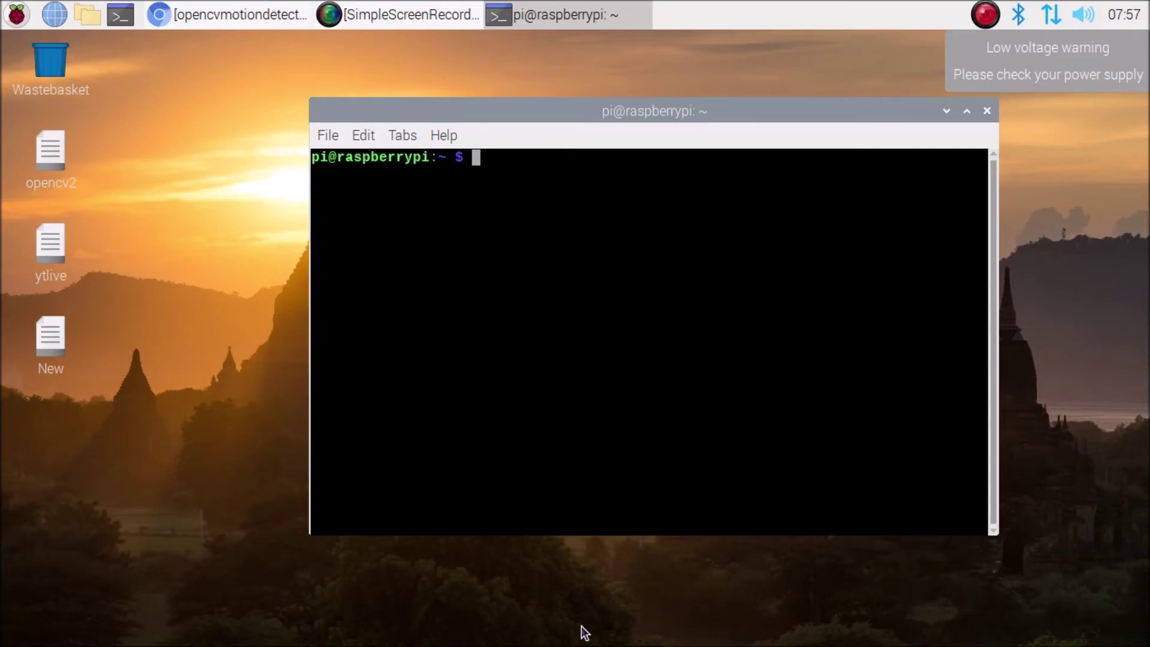
Activate the cv virtual environment with workon cv and try running sudo motion.py.
{"action": "type", "text": "workon cv"}
{"action": "key", "text": "Return"}
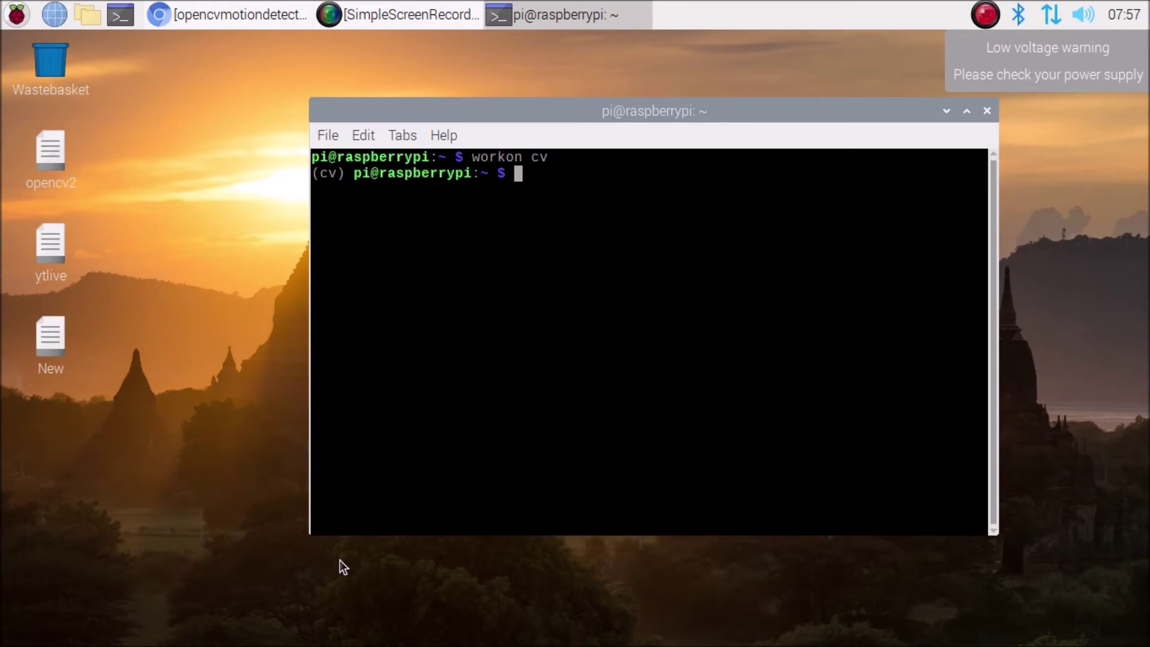
{"action": "double_click", "coordinate": [329, 173]}
{"action": "left_click", "coordinate": [639, 269]}
{"action": "type", "text": "sudo moption."}
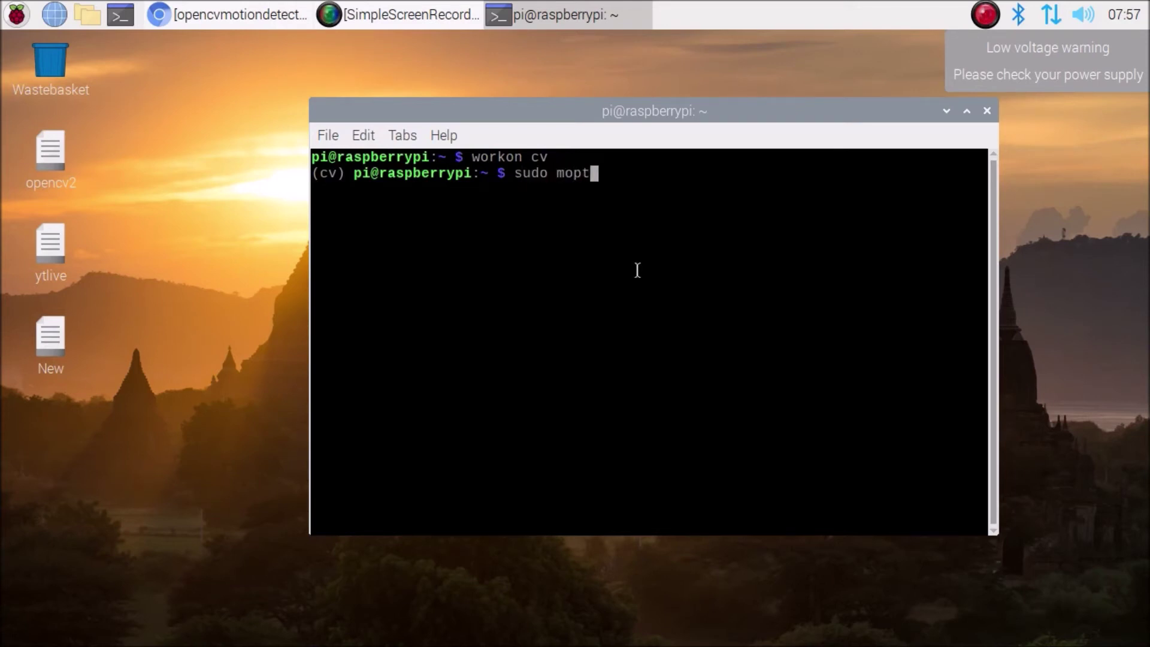
{"action": "key", "text": "BackSpace"}
{"action": "key", "text": "BackSpace"}
{"action": "key", "text": "BackSpace"}
{"action": "key", "text": "BackSpace"}
{"action": "key", "text": "BackSpace"}
{"action": "key", "text": "BackSpace"}
{"action": "type", "text": "tion.py"}
{"action": "key", "text": "Return"}
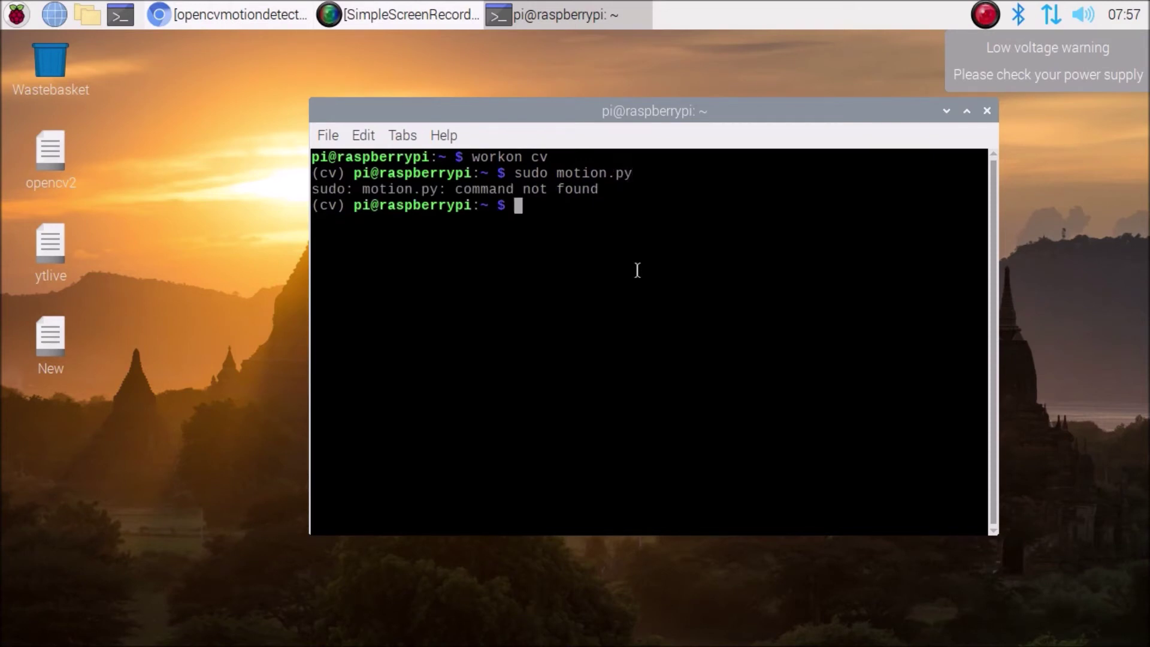
Edit the recalled command into sudo nano motion.py to open the script in nano.
{"action": "key", "text": "Up"}
{"action": "key", "text": "Left"}
{"action": "key", "text": "Left"}
{"action": "key", "text": "Left"}
{"action": "key", "text": "Left"}
{"action": "key", "text": "Left"}
{"action": "key", "text": "Left"}
{"action": "key", "text": "Left"}
{"action": "key", "text": "Left"}
{"action": "key", "text": "Left"}
{"action": "key", "text": "Left"}
{"action": "key", "text": "Left"}
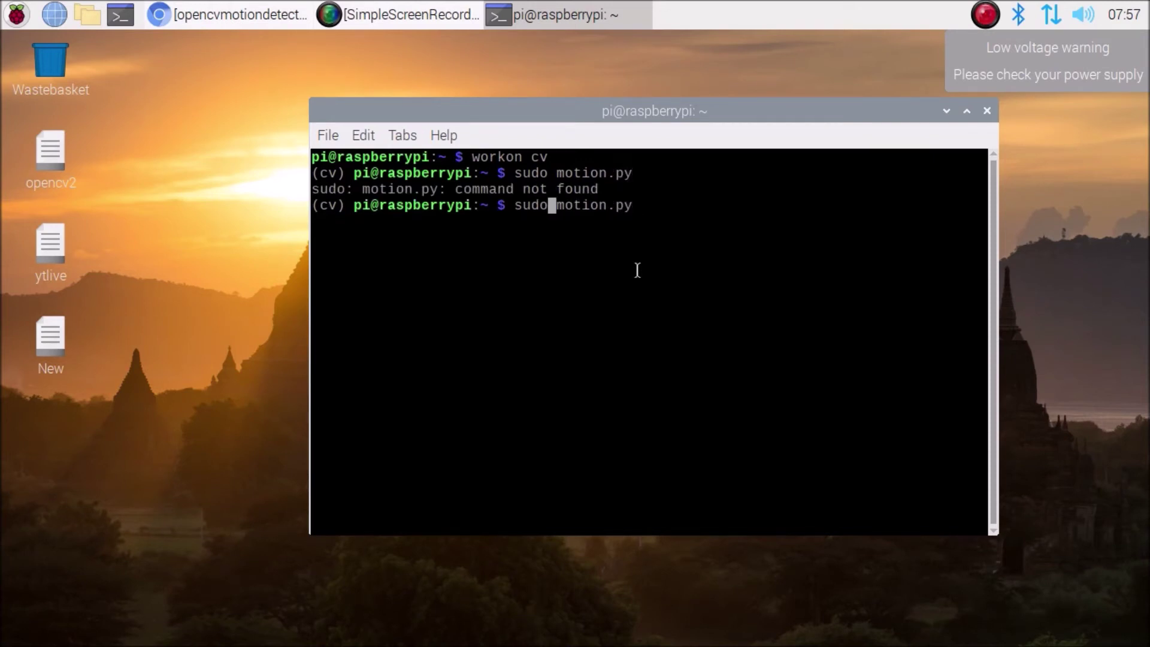
{"action": "key", "text": "Right"}
{"action": "type", "text": "nano"}
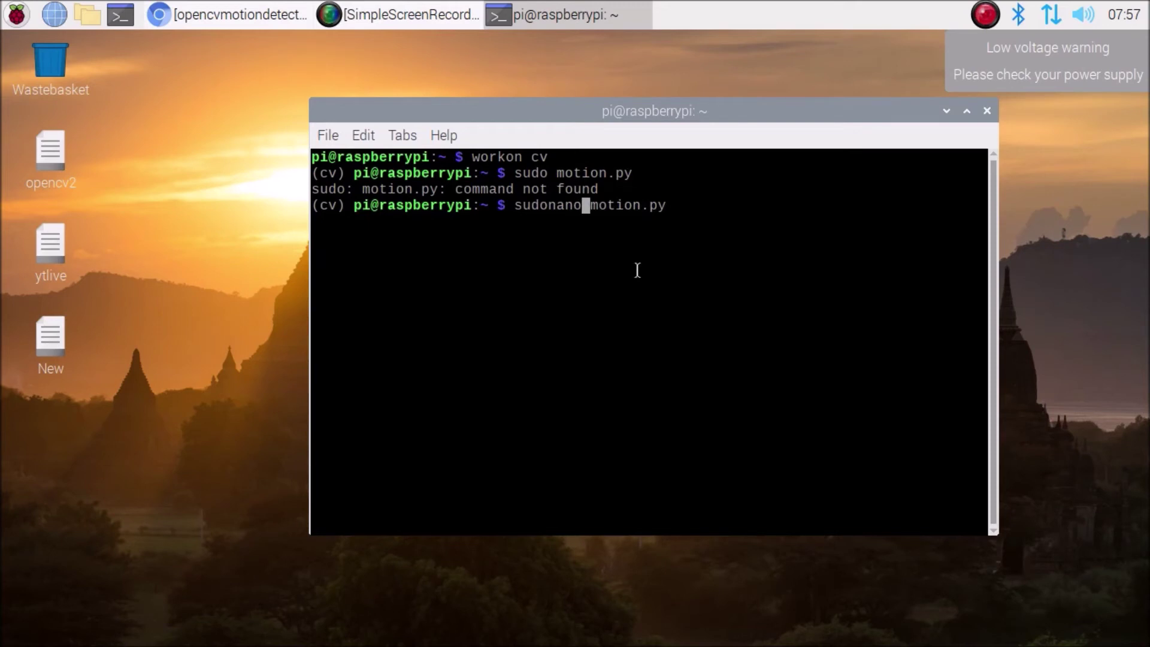
{"action": "key", "text": "Left"}
{"action": "key", "text": "Left"}
{"action": "key", "text": "Left"}
{"action": "key", "text": "Left"}
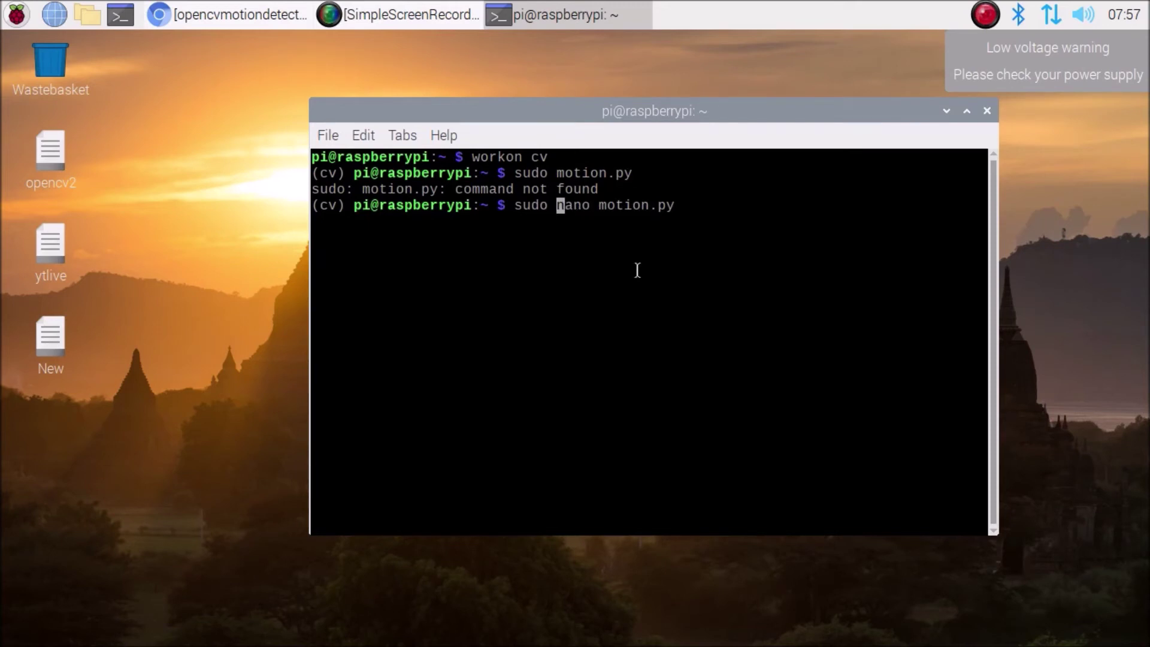
{"action": "key", "text": "Return"}
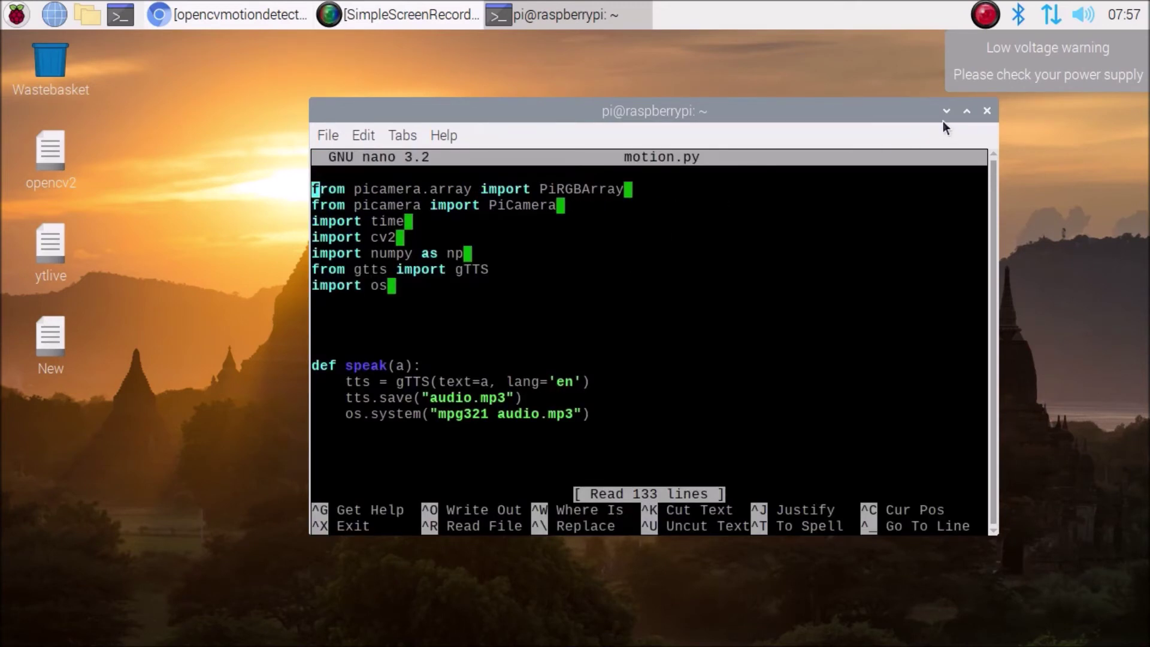
Maximize the terminal, scroll motion.py down to cv2.destroyAllWindows(), and exit nano unchanged.
{"action": "left_click", "coordinate": [963, 112]}
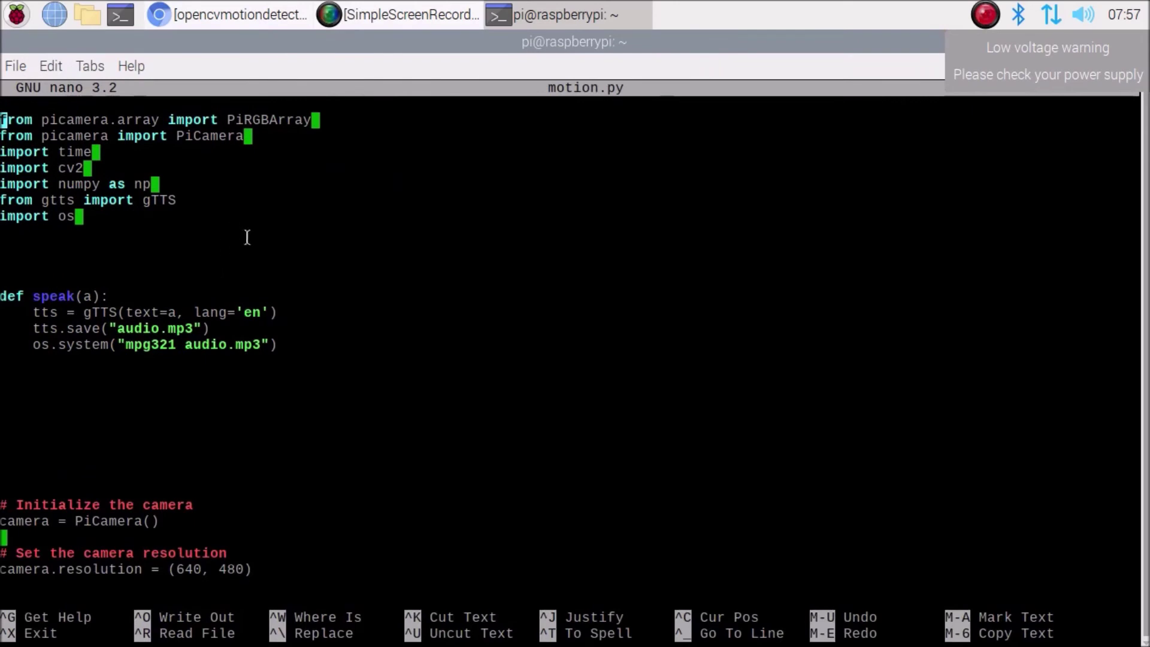
{"action": "scroll", "coordinate": [257, 236], "scroll_direction": "down", "scroll_amount": 10}
{"action": "scroll", "coordinate": [263, 239], "scroll_direction": "down", "scroll_amount": 20}
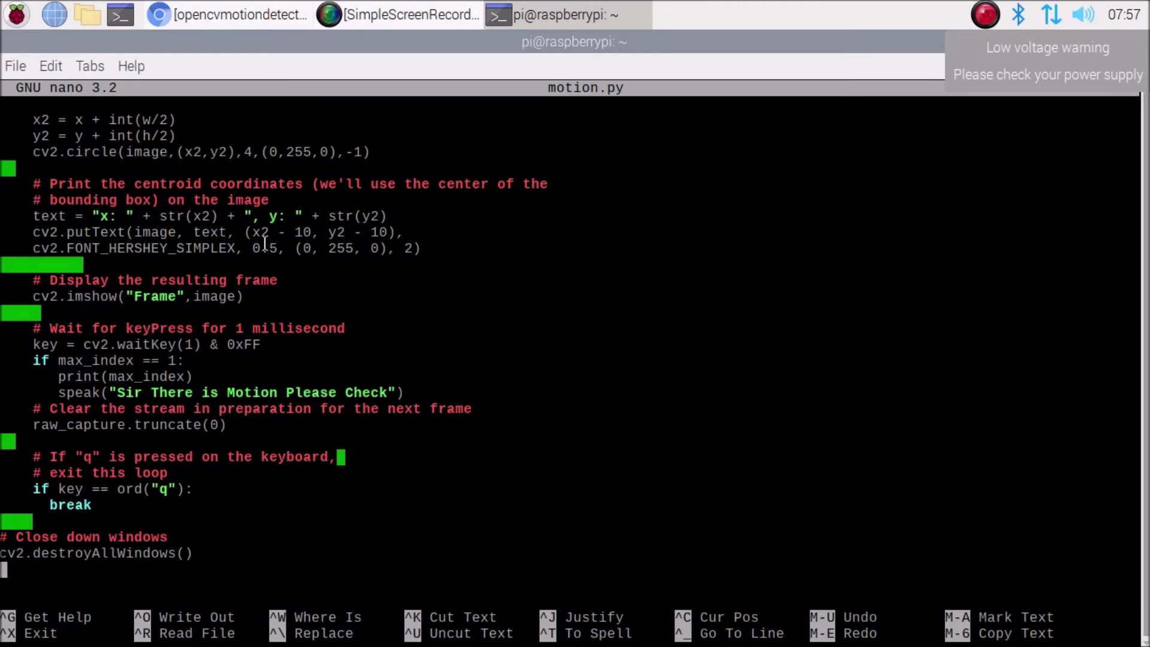
{"action": "key", "text": "ctrl+x"}
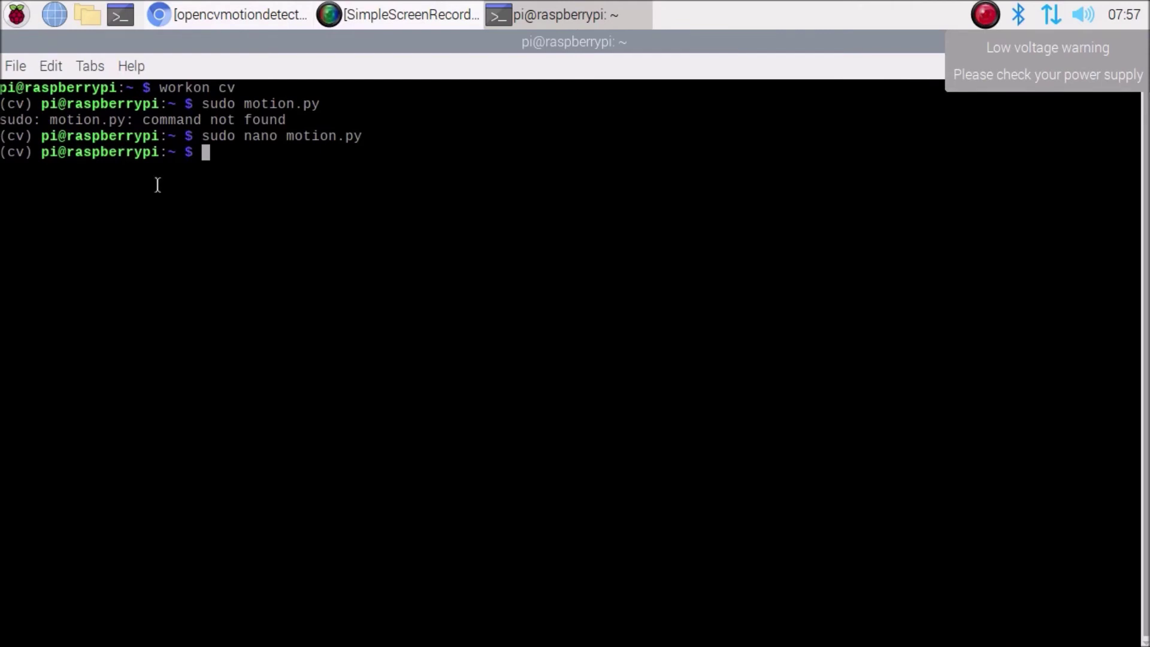
Copy the opencvmotiondetect repository's HTTPS clone URL from GitHub, then return to LXTerminal.
{"action": "left_click", "coordinate": [192, 10]}
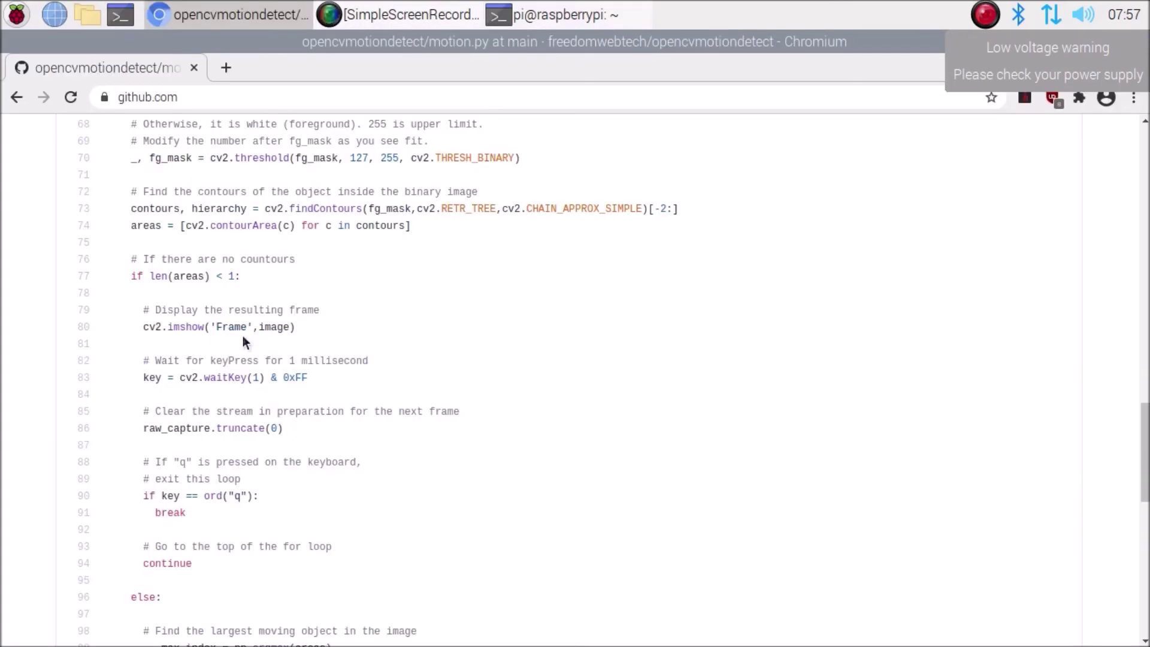
{"action": "scroll", "coordinate": [263, 330], "scroll_direction": "up", "scroll_amount": 20}
{"action": "scroll", "coordinate": [262, 331], "scroll_direction": "up", "scroll_amount": 3}
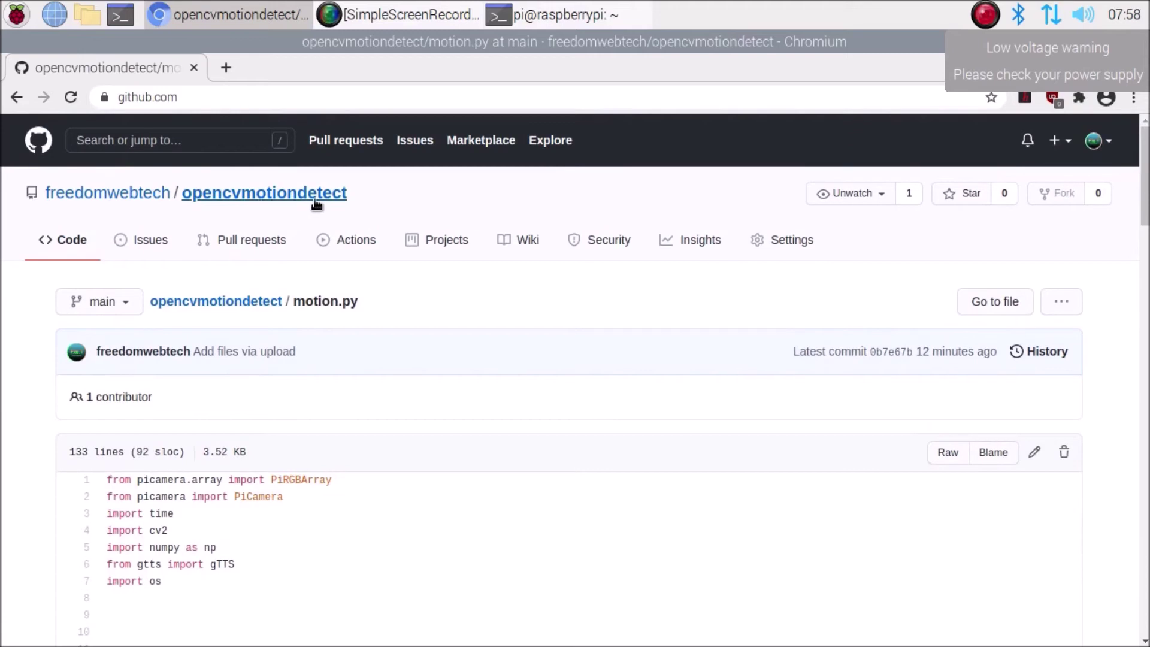
{"action": "left_click", "coordinate": [273, 200]}
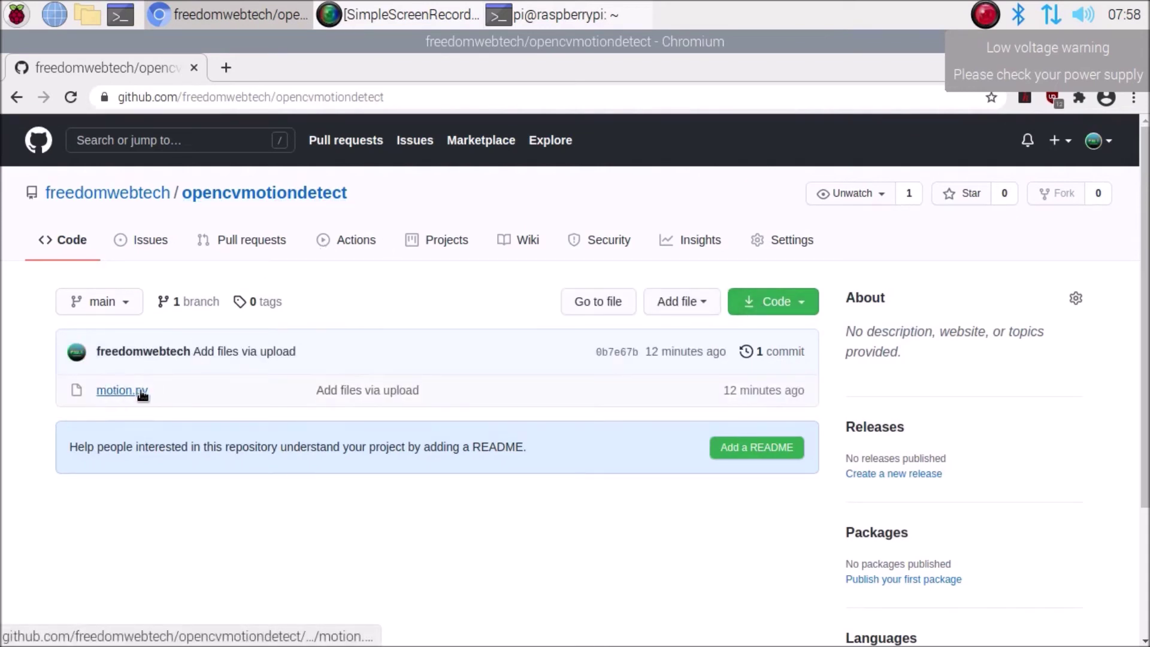
{"action": "left_click", "coordinate": [770, 303]}
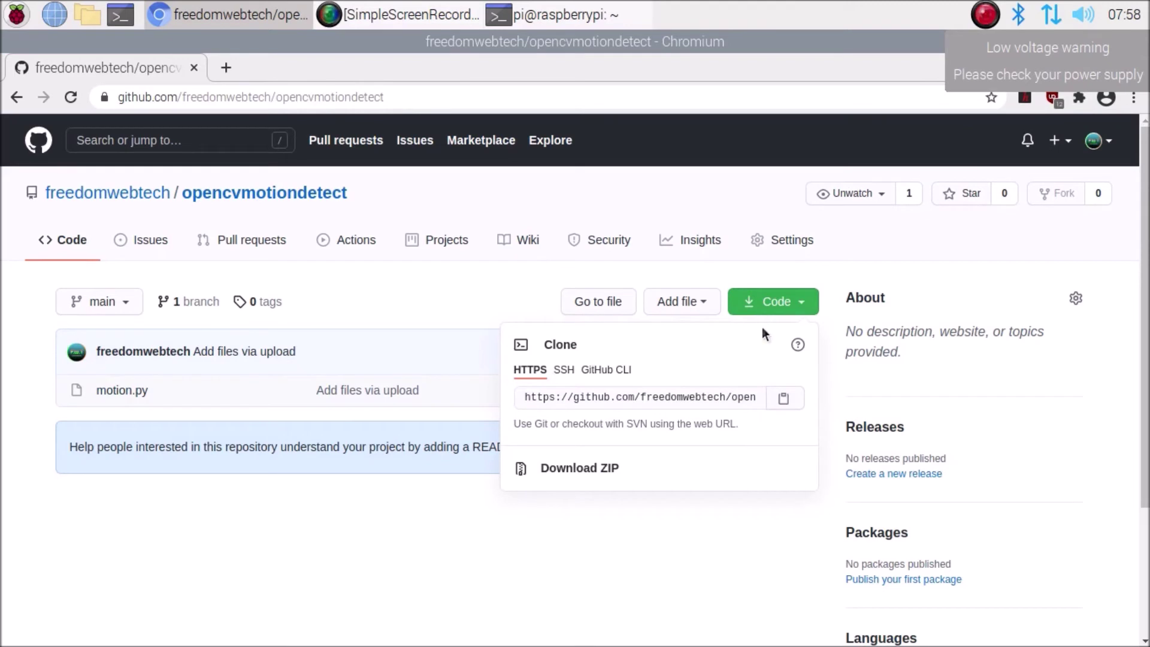
{"action": "left_click", "coordinate": [783, 399]}
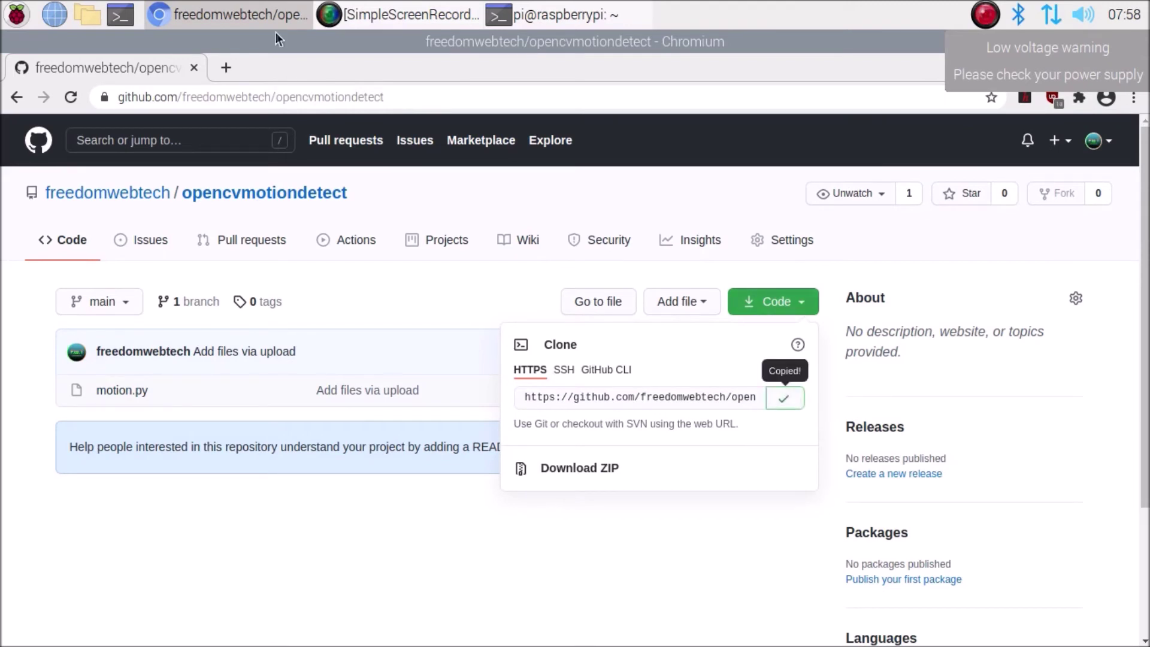
{"action": "left_click", "coordinate": [530, 22]}
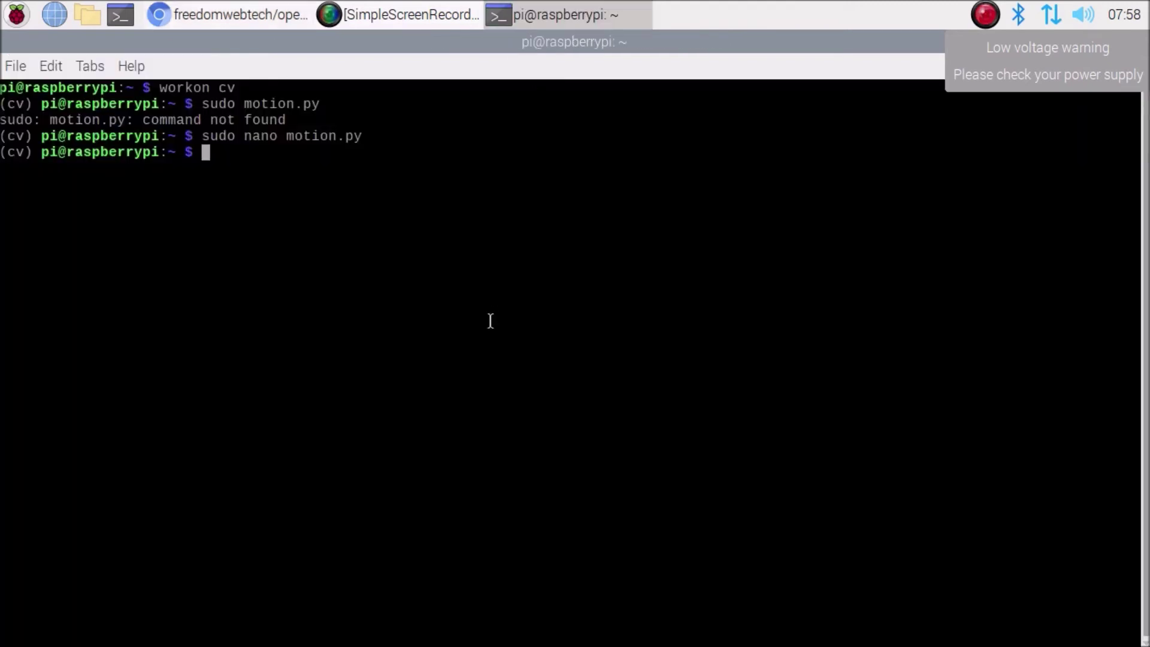
Clone the opencvmotiondetect repository with sudo git clone and the pasted HTTPS URL.
{"action": "type", "text": "sudo giu"}
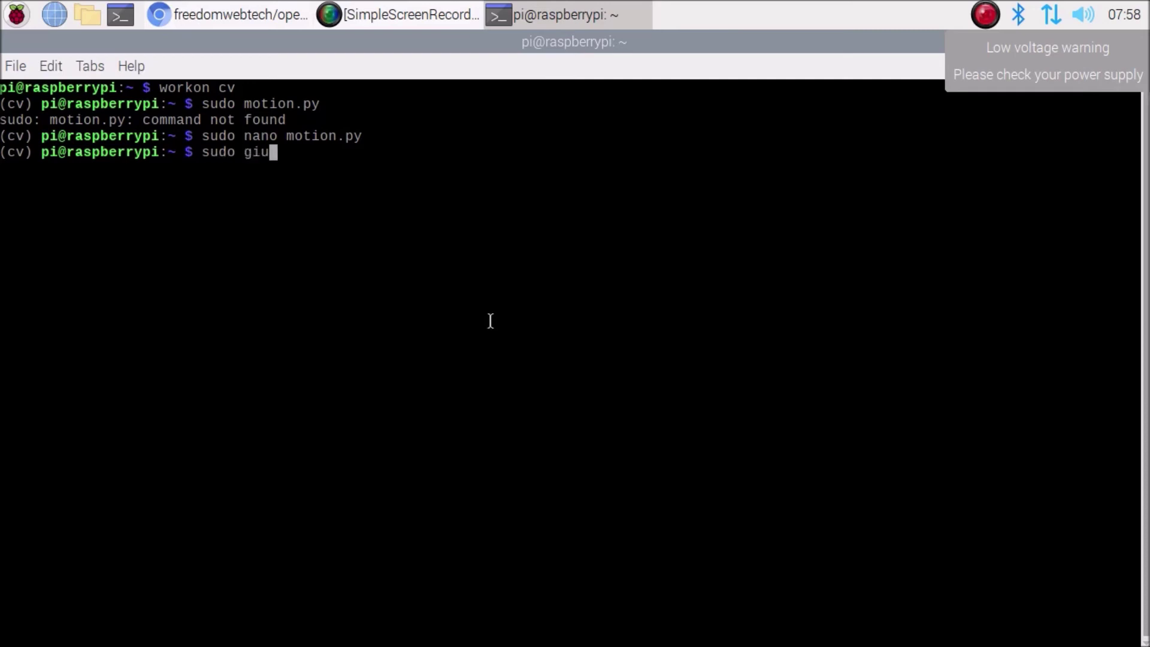
{"action": "key", "text": "BackSpace"}
{"action": "key", "text": "BackSpace"}
{"action": "type", "text": "it clone"}
{"action": "right_click", "coordinate": [376, 155]}
{"action": "left_click", "coordinate": [404, 250]}
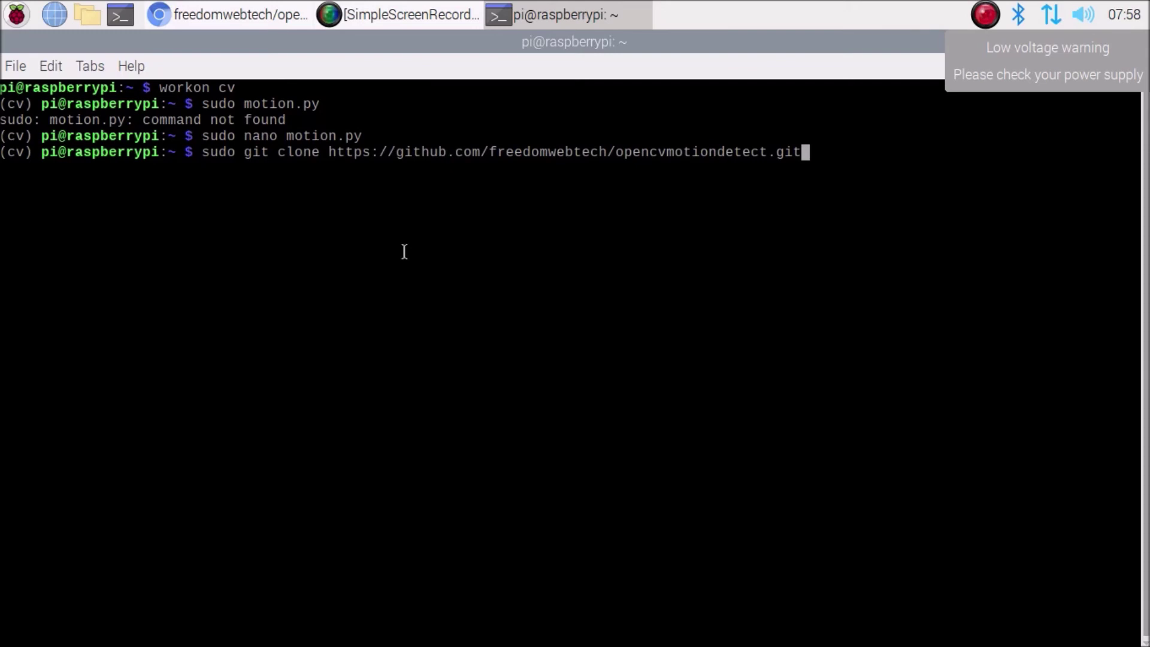
{"action": "key", "text": "Return"}
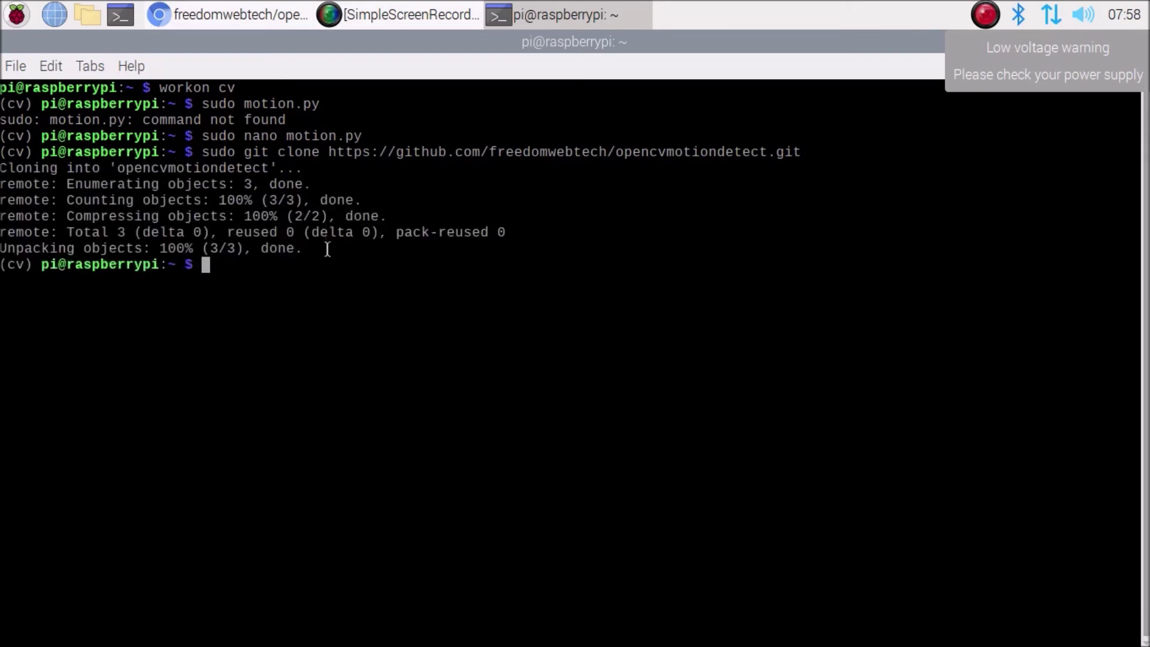
List the home folder and change into the opencvmotiondetect directory.
{"action": "type", "text": "ls"}
{"action": "key", "text": "Return"}
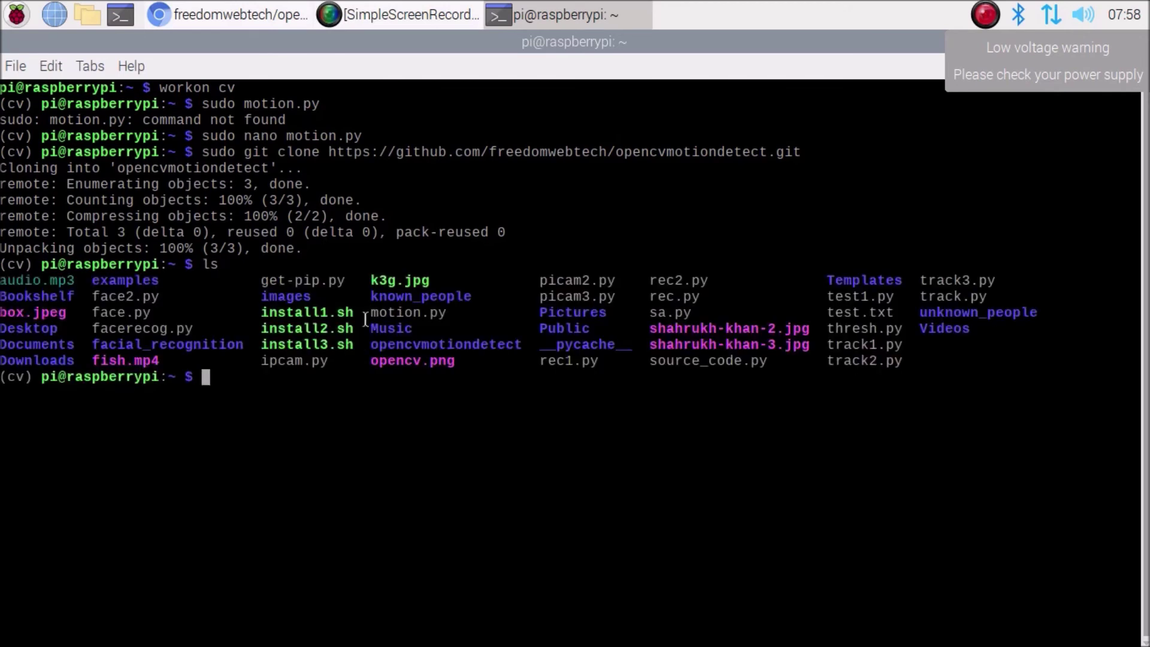
{"action": "left_click_drag", "start_coordinate": [370, 345], "coordinate": [514, 344]}
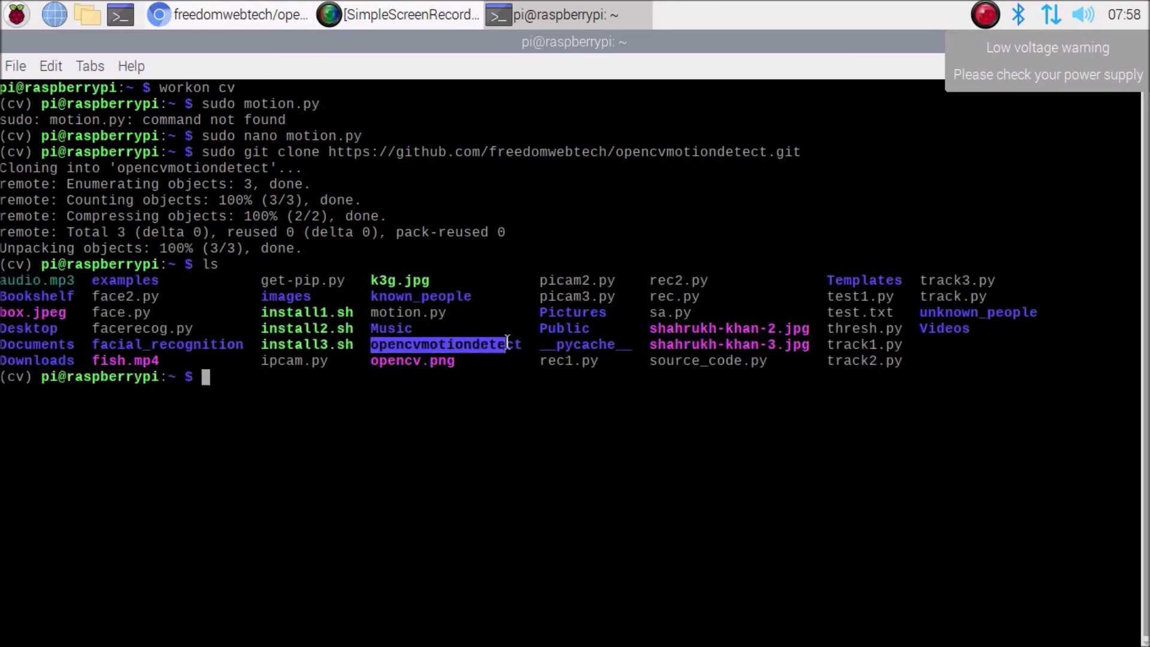
{"action": "left_click", "coordinate": [509, 431]}
{"action": "type", "text": "cd "}
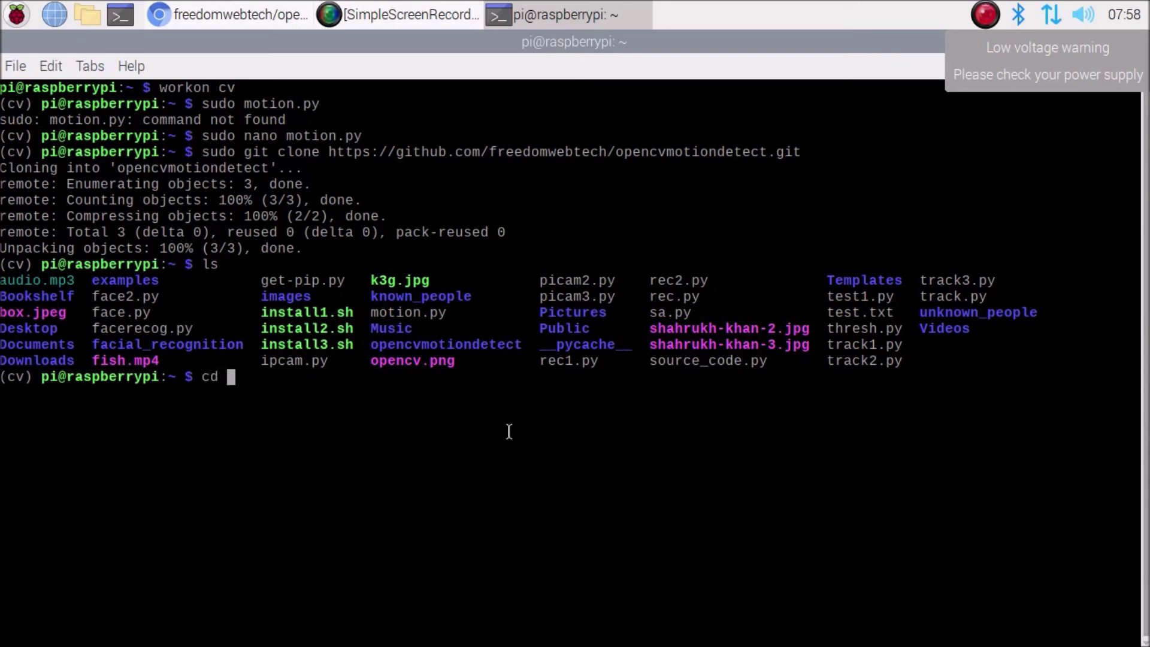
{"action": "type", "text": "ope"}
{"action": "key", "text": "Tab"}
{"action": "key", "text": "Return"}
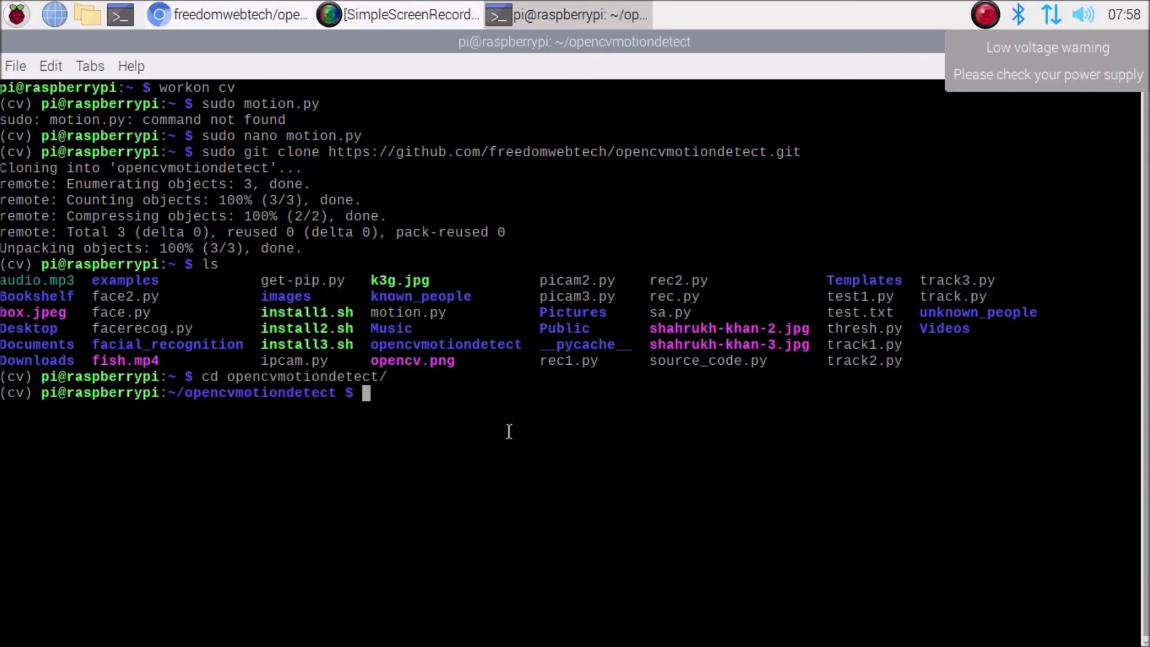
Clear the screen and list the repository folder, showing motion.py.
{"action": "type", "text": "clear"}
{"action": "key", "text": "Return"}
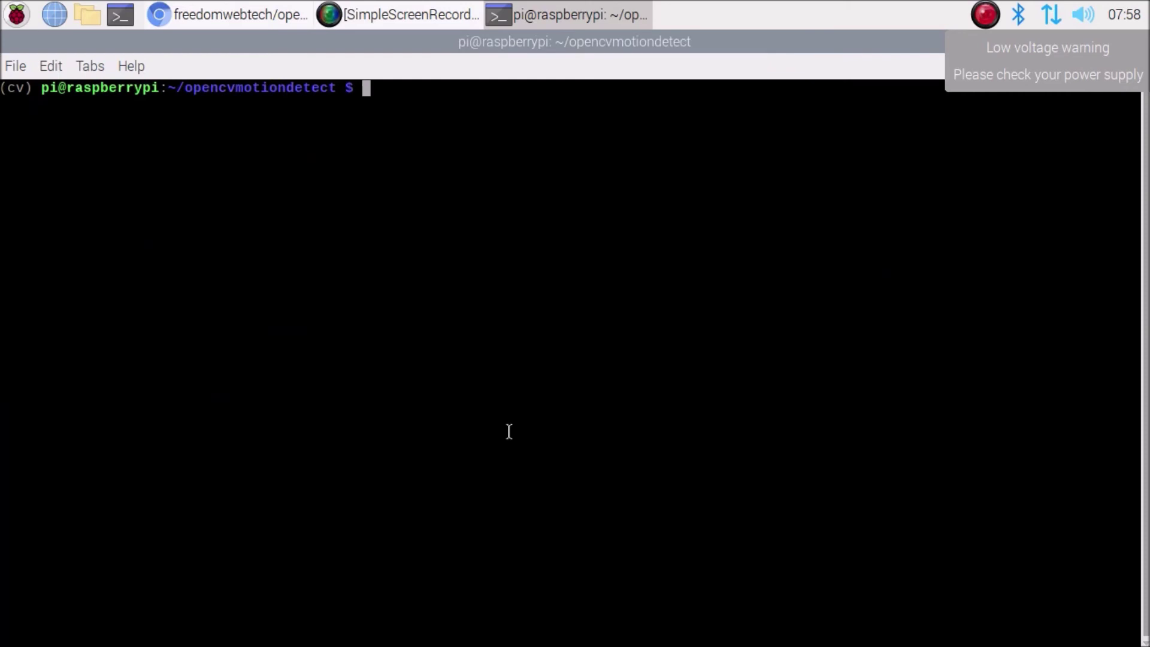
{"action": "type", "text": "ls"}
{"action": "key", "text": "Return"}
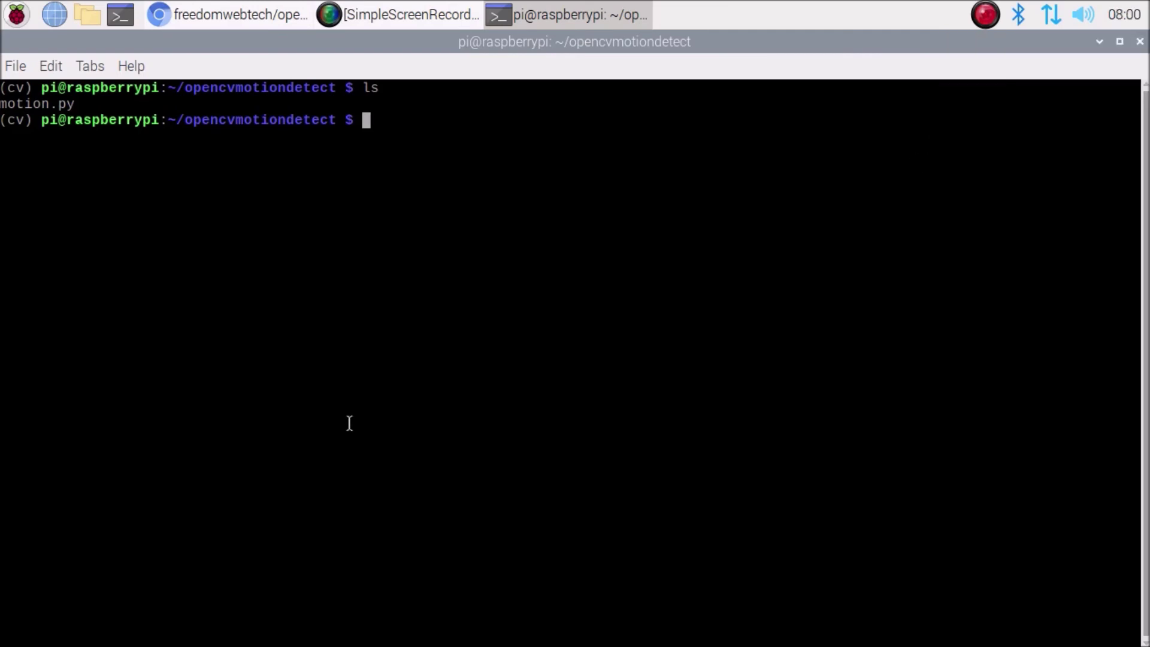
Launch sudo python3 motion.py, using Tab to complete the file name.
{"action": "type", "text": "sudo pytho"}
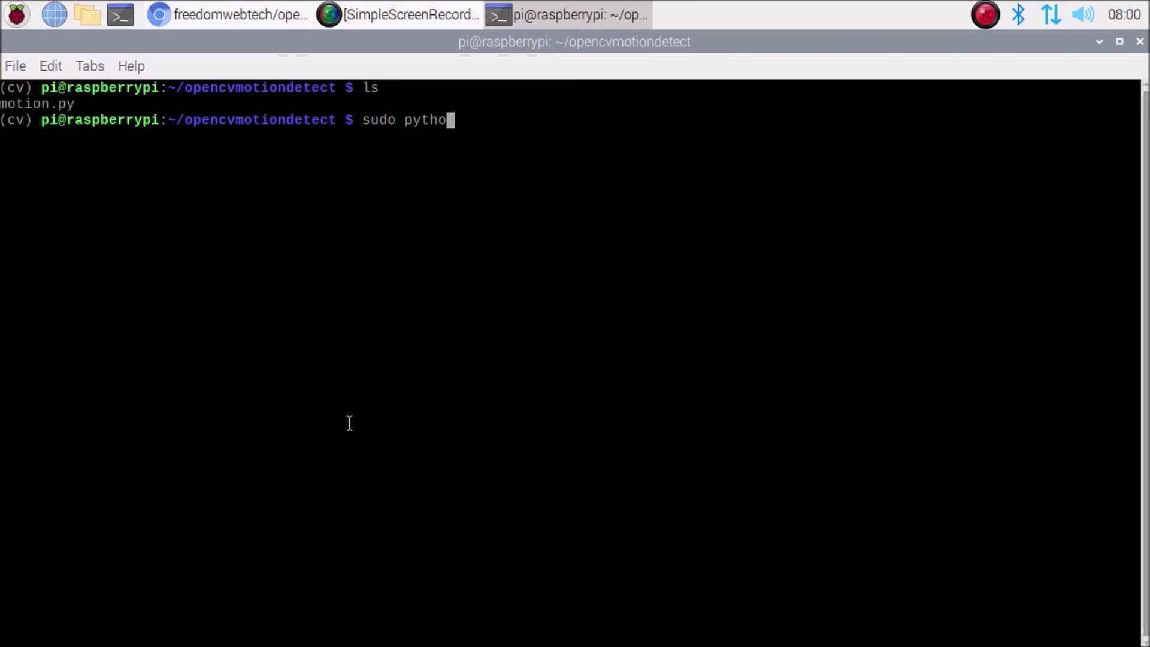
{"action": "type", "text": "n3 mo"}
{"action": "key", "text": "Tab"}
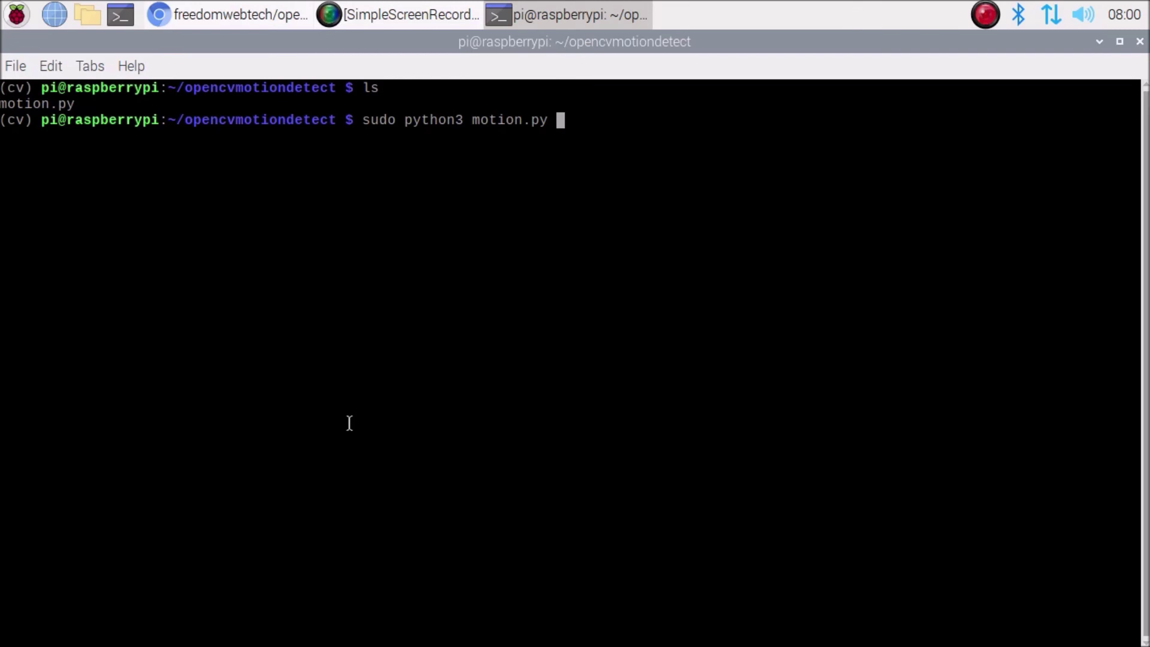
{"action": "key", "text": "Return"}
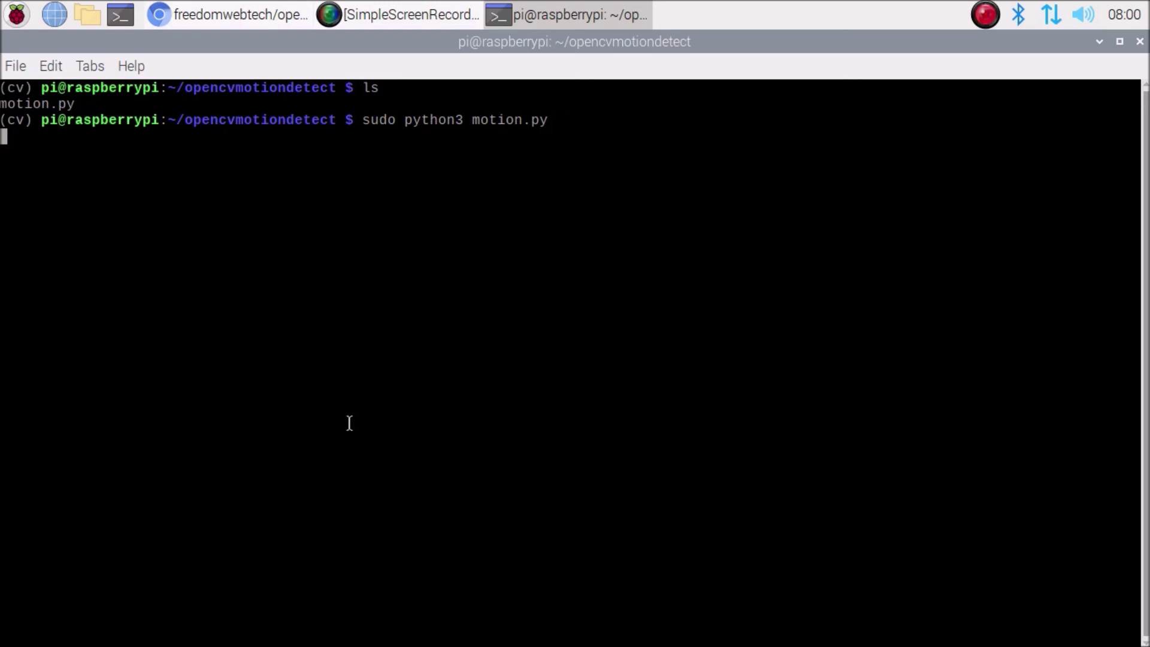